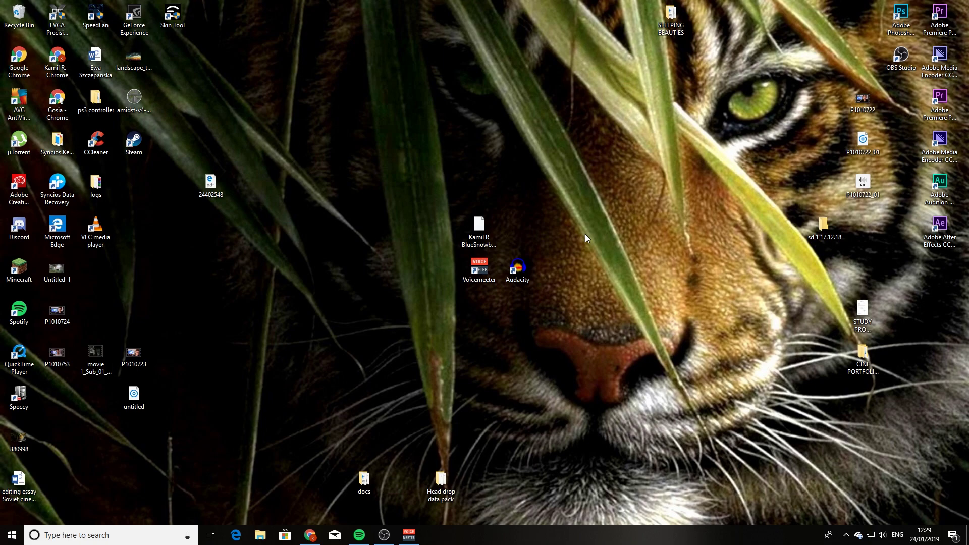
Step: Select and then deselect the BlueSnowball settings file and program icons on the desktop
click(479, 227)
click(597, 240)
drag(434, 164, 405, 268)
click(605, 251)
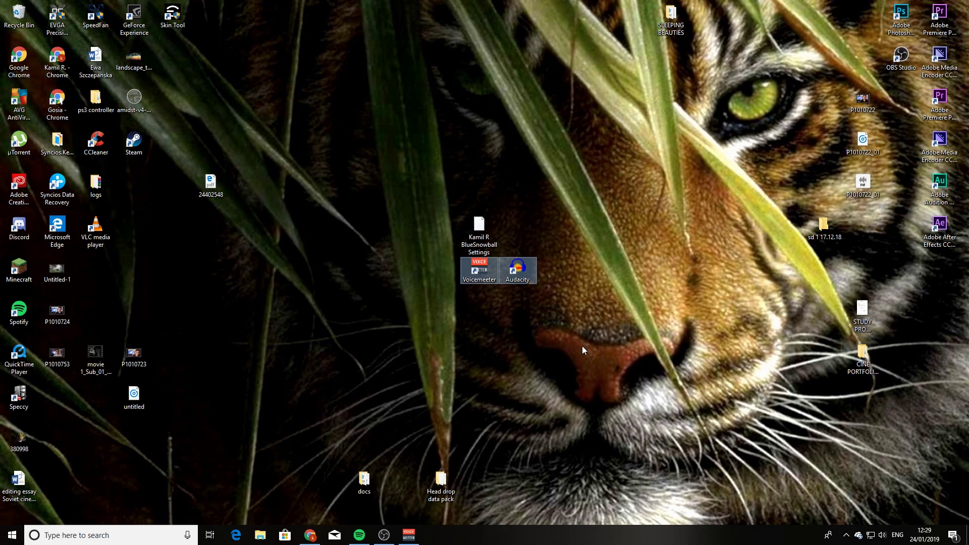
click(487, 296)
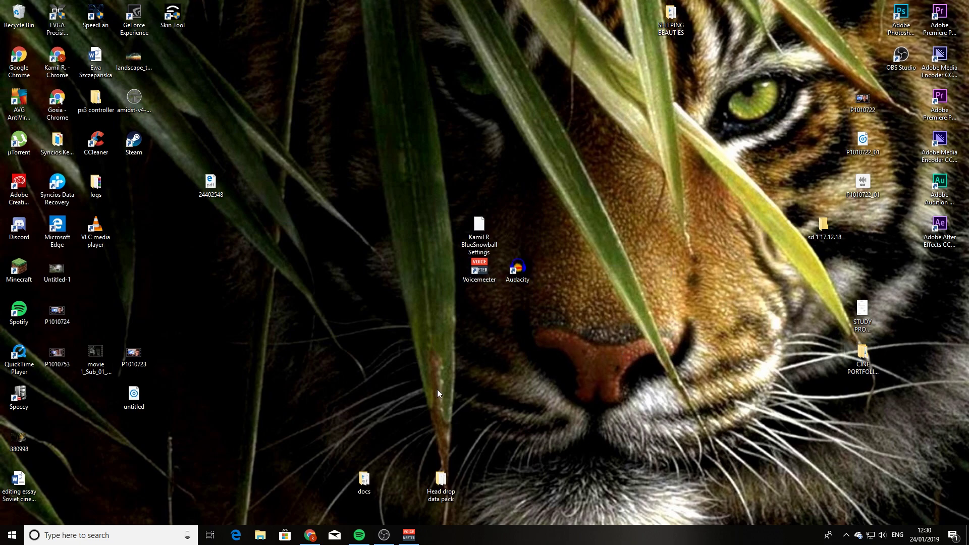
Step: Maximise Chrome, view the Audacity tab, return to the VoiceMeeter download page, then restore the window
click(309, 535)
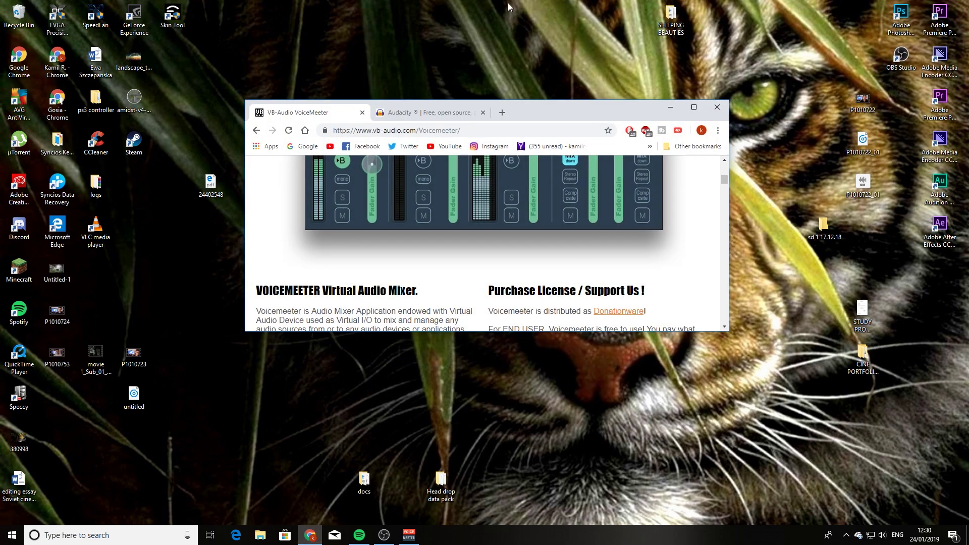
double_click(584, 107)
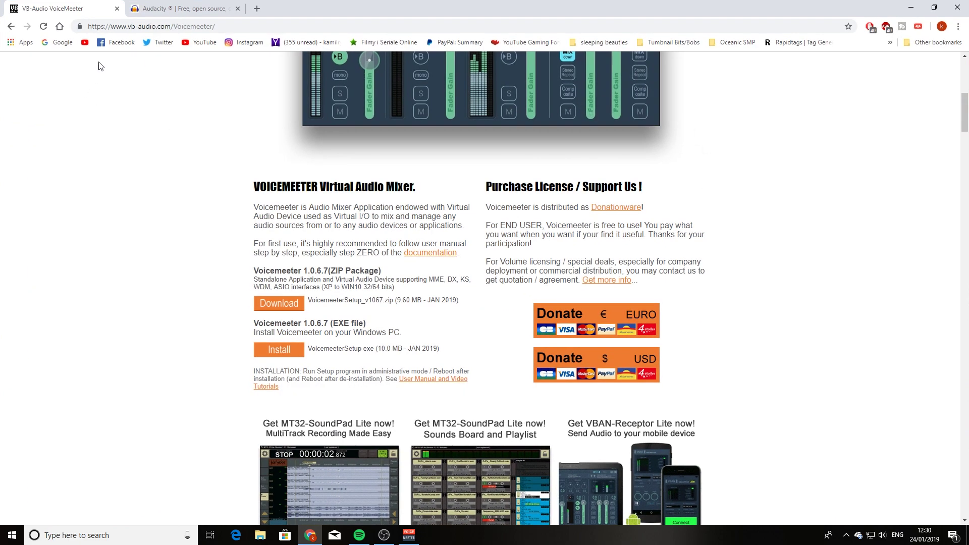
click(161, 14)
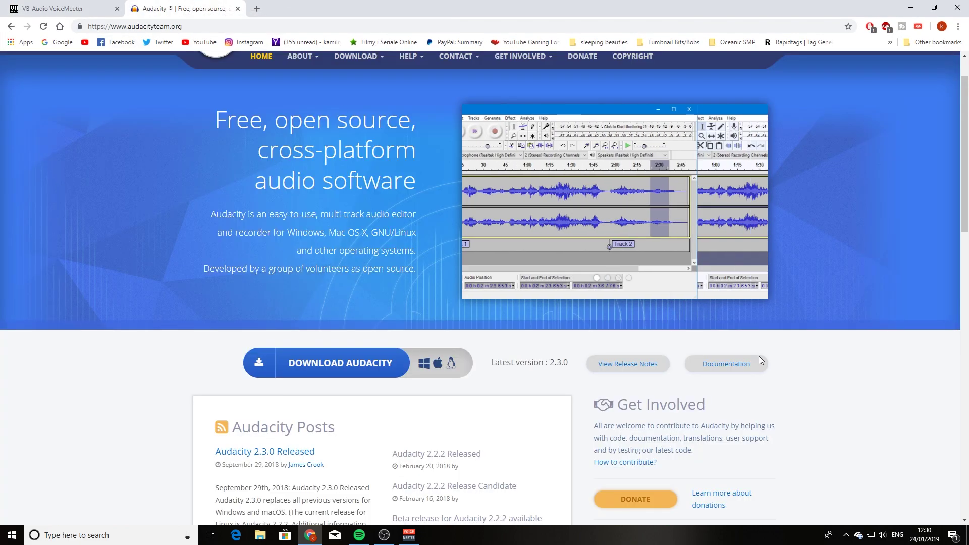
scroll(778, 204, up, 1)
scroll(820, 133, down, 1)
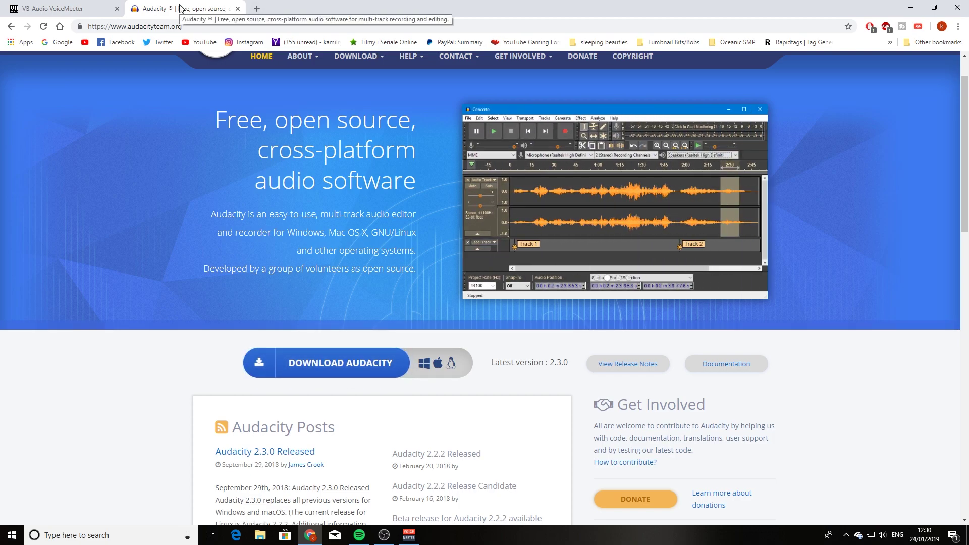
click(55, 8)
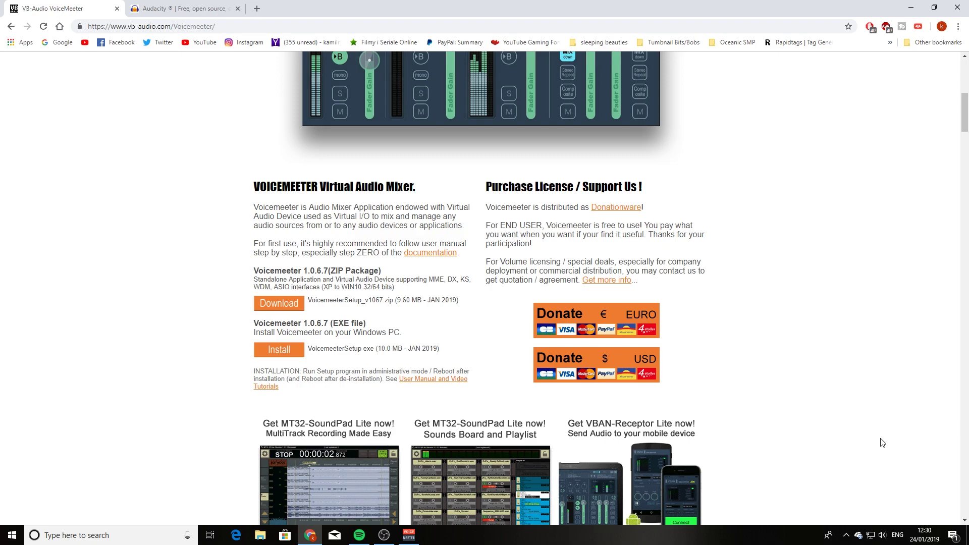
scroll(843, 348, up, 2)
scroll(827, 350, down, 1)
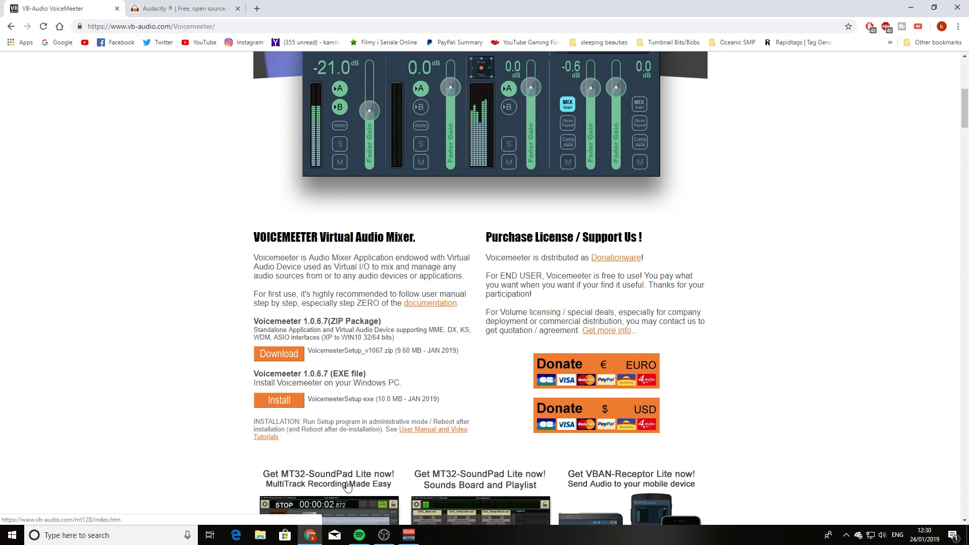
double_click(388, 7)
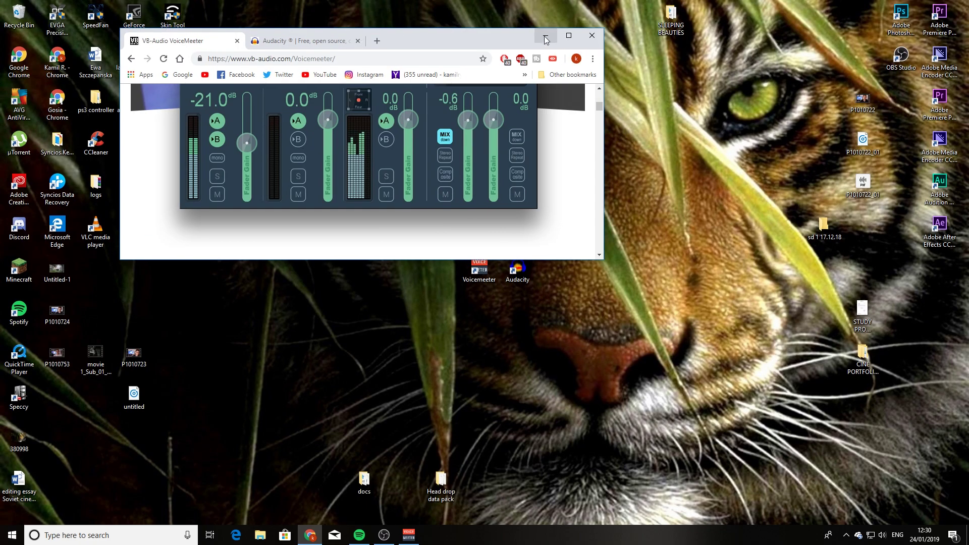
Step: Minimise Chrome, launch VoiceMeeter from its desktop icon and reposition the mixer window
click(545, 38)
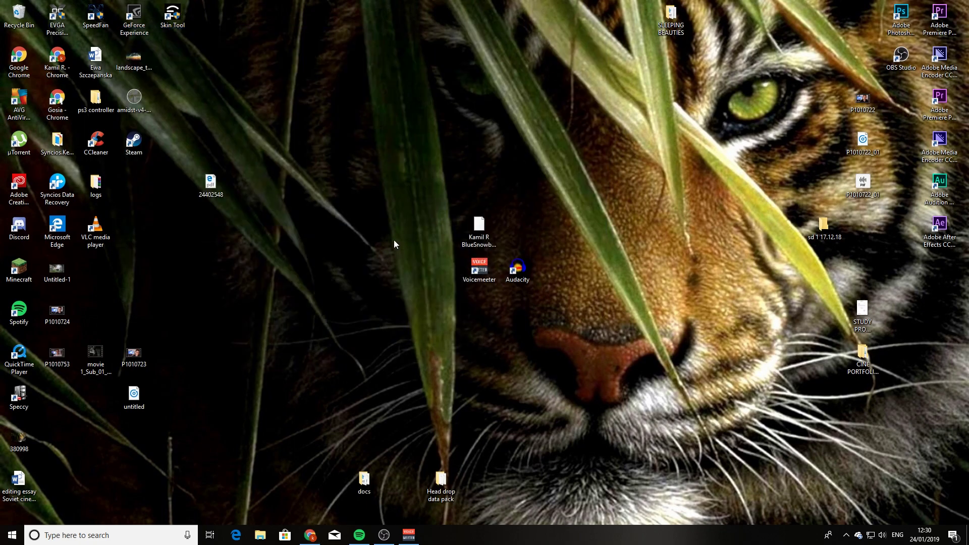
drag(442, 194, 558, 290)
click(559, 287)
double_click(474, 269)
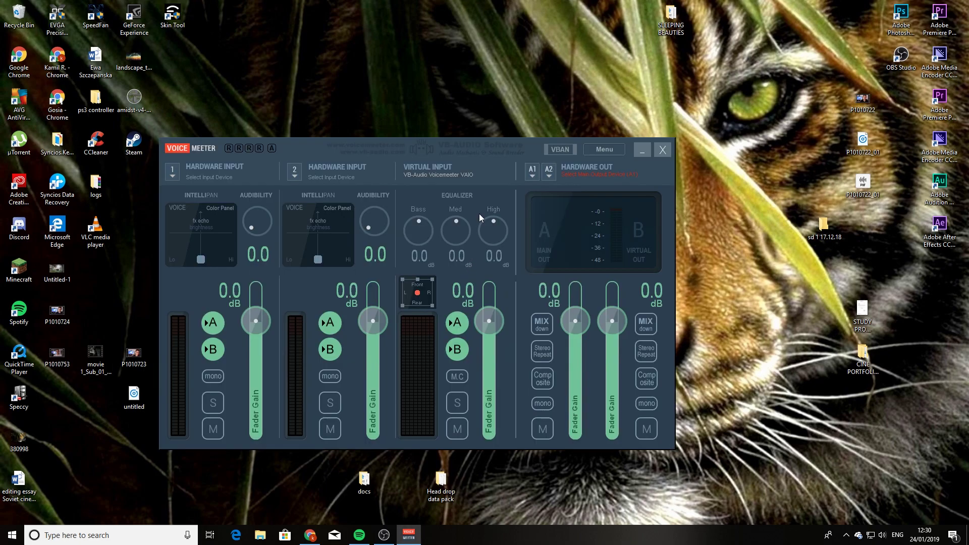
drag(497, 148, 613, 122)
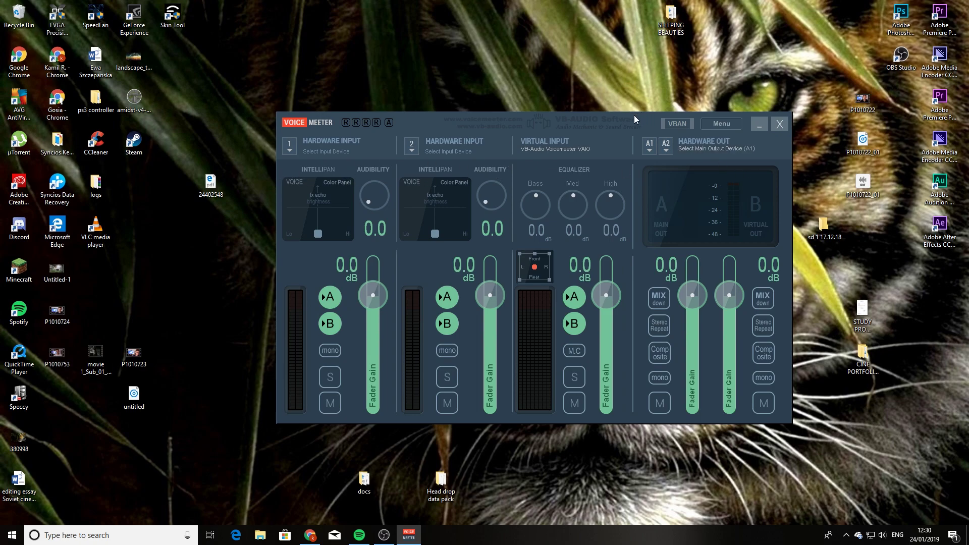
drag(628, 120, 580, 157)
Step: Load the BlueSnowball Settings file from the Desktop through Menu > Load Settings
click(660, 155)
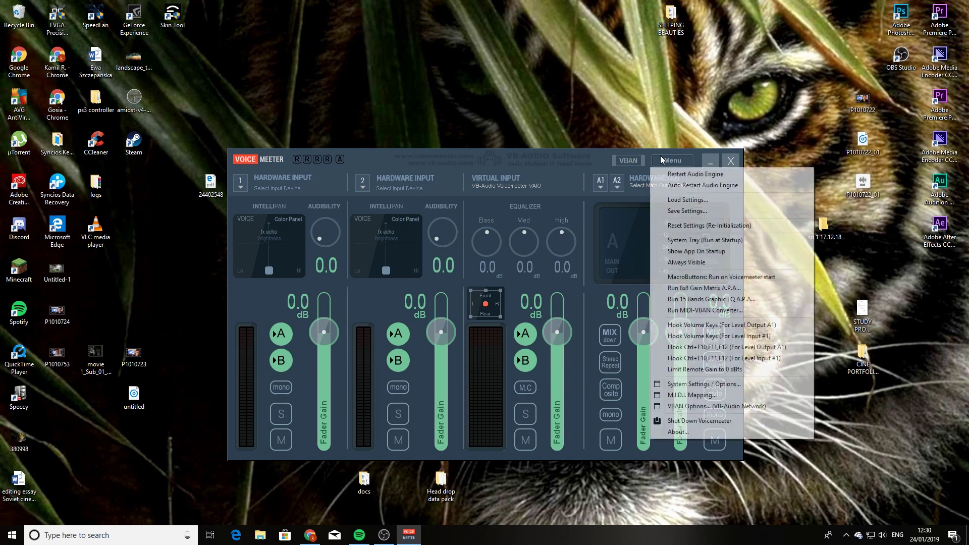
click(688, 201)
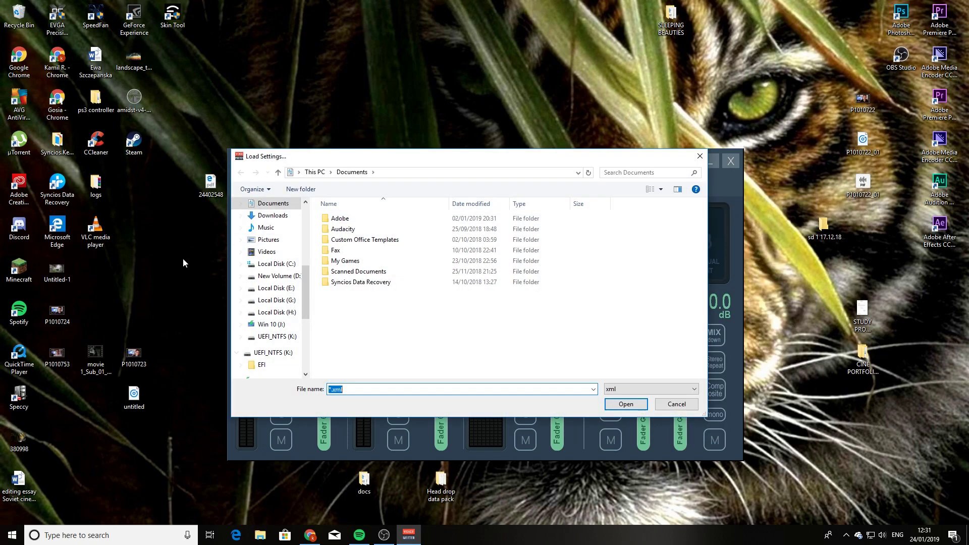
scroll(268, 312, up, 2)
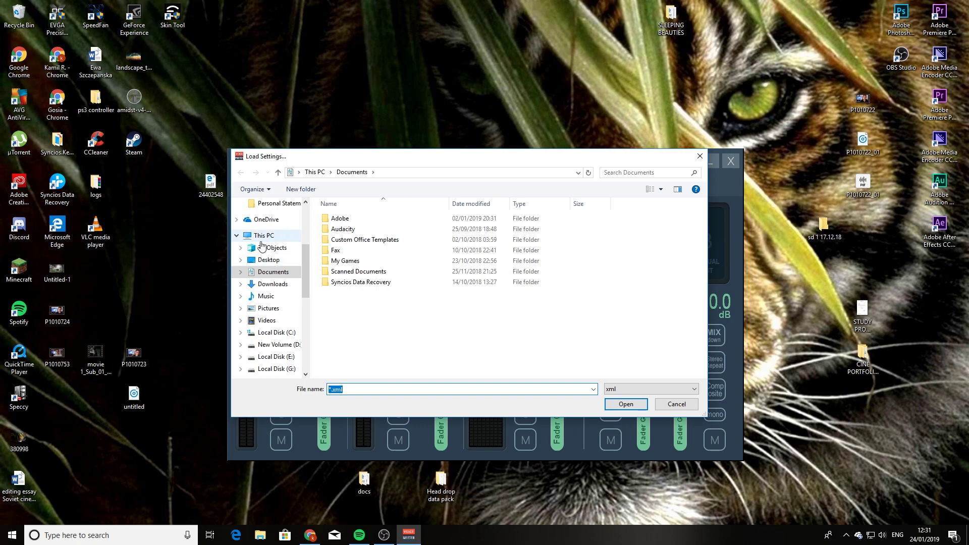
click(270, 260)
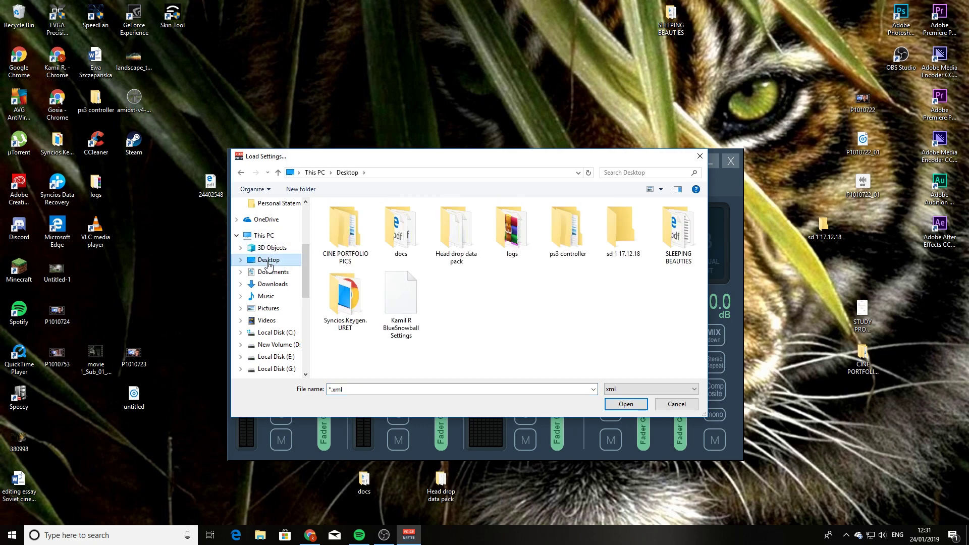
click(403, 305)
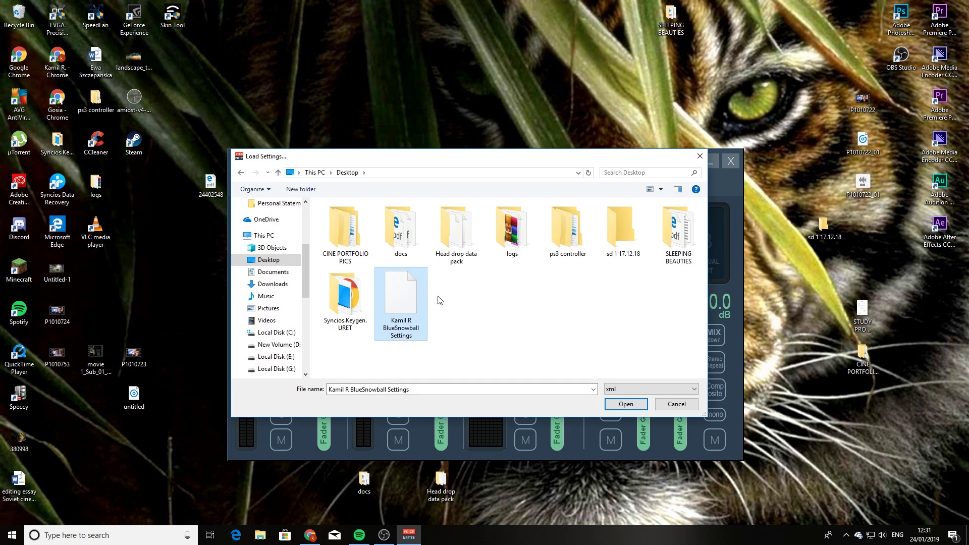
click(627, 403)
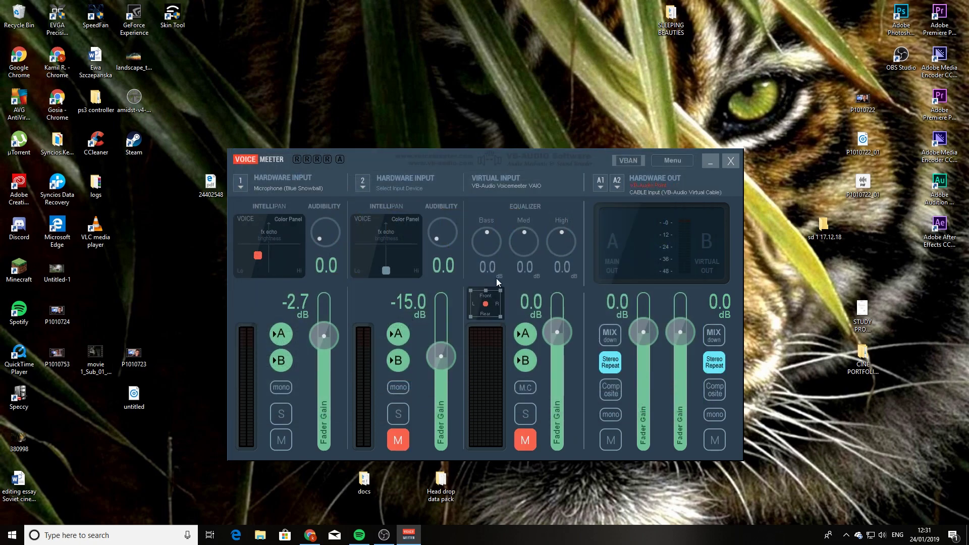
Step: Close the extra VB-Audio website tab, then minimise Chrome and the VoiceMeeter mixer
drag(577, 162, 743, 106)
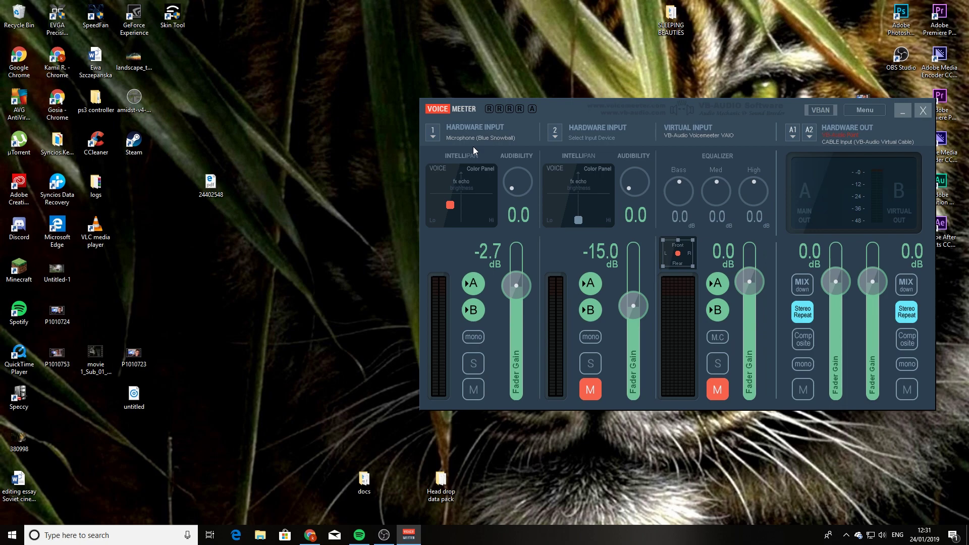
click(695, 109)
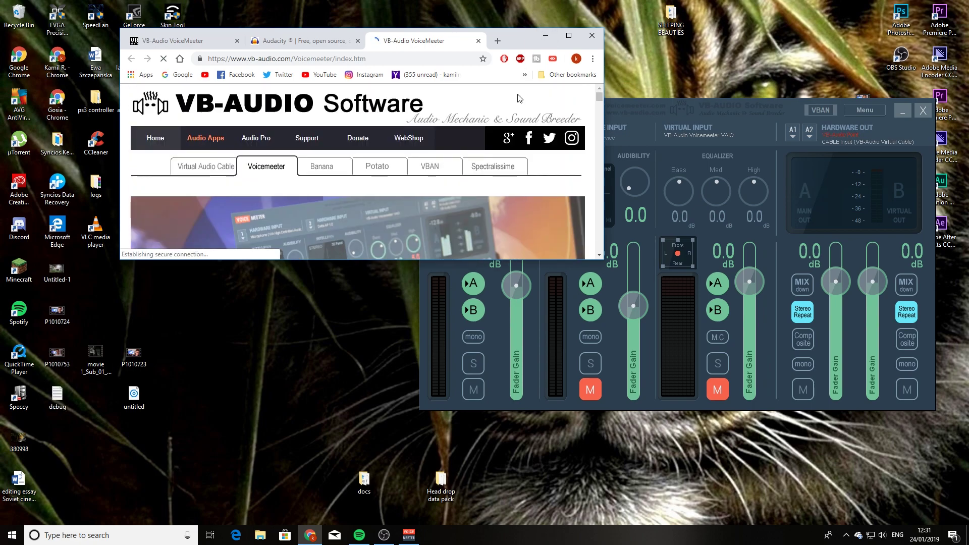
click(479, 40)
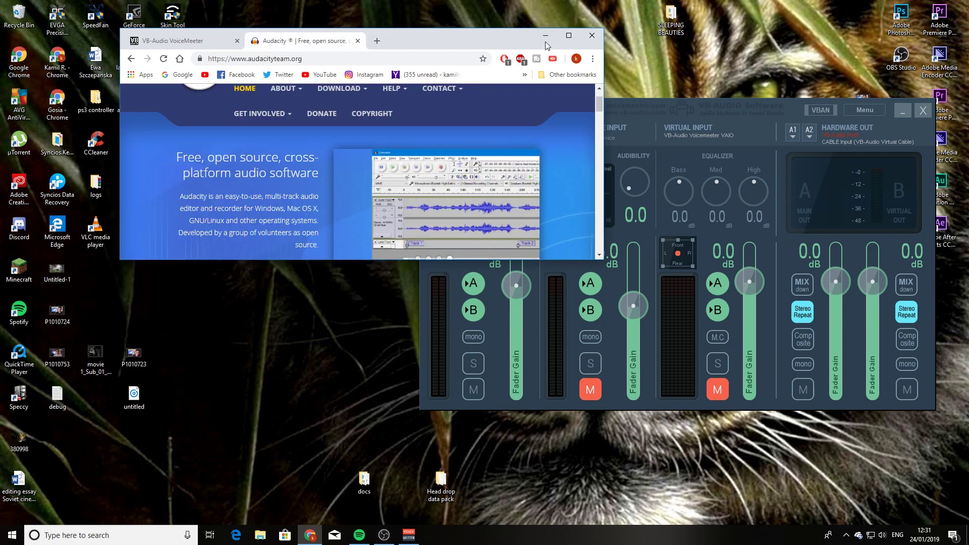
click(545, 36)
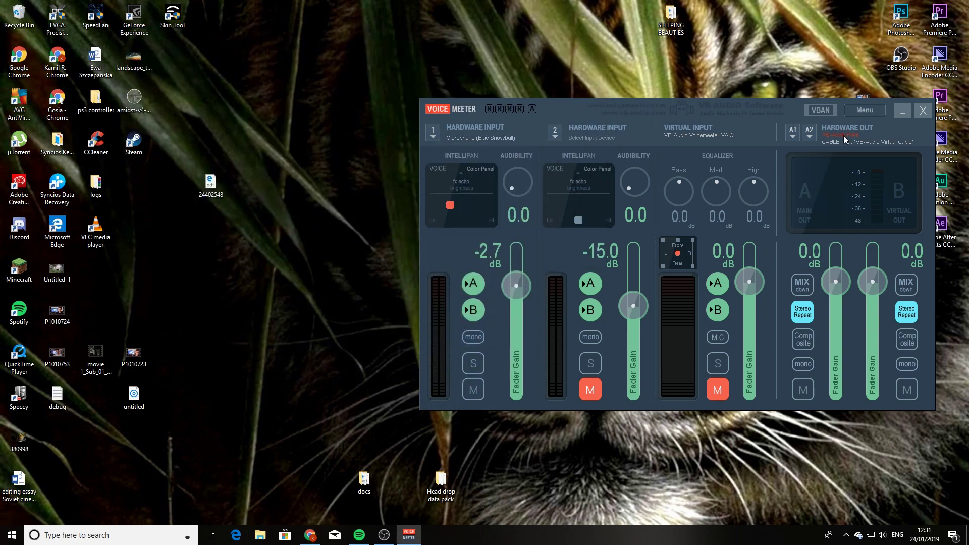
click(903, 111)
Step: Launch Audacity and set the recording device to VoiceMeeter Output
double_click(514, 260)
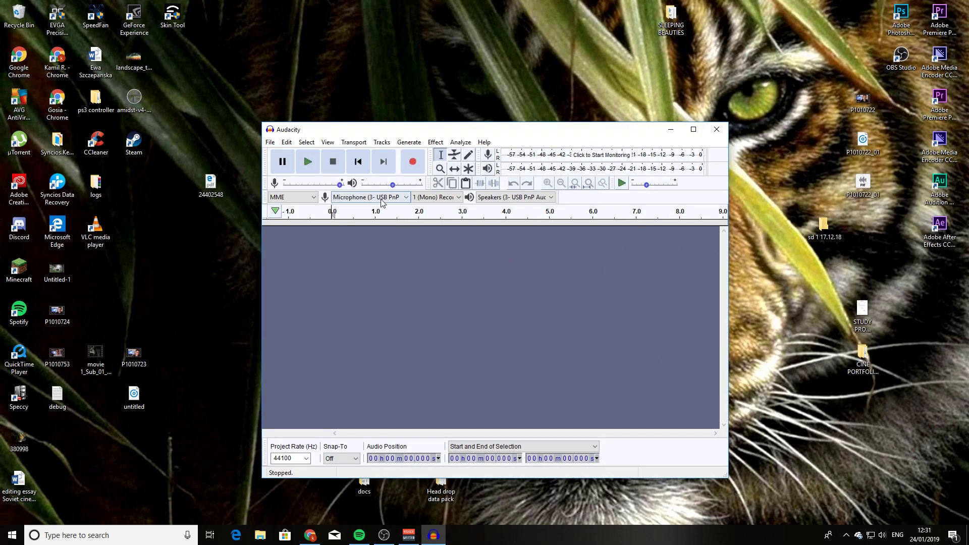
click(381, 200)
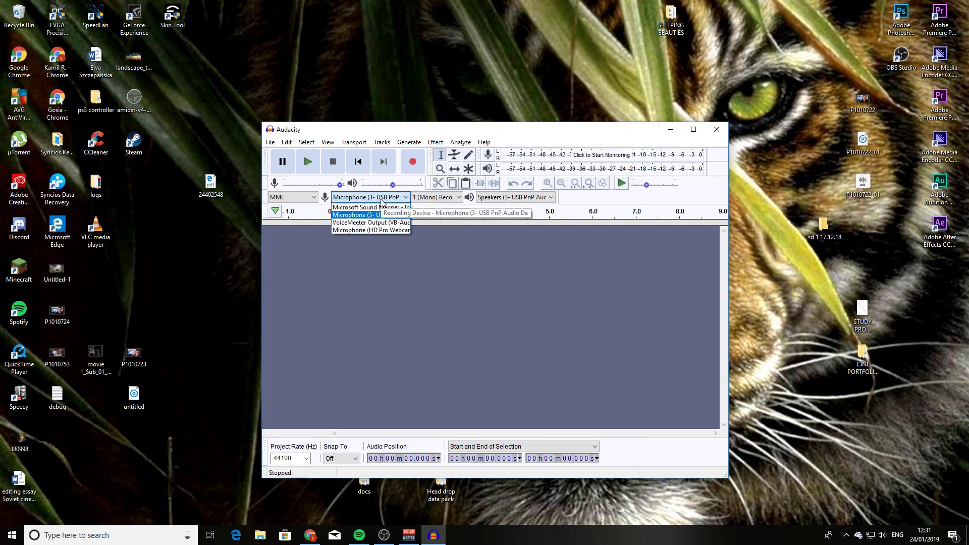
click(352, 222)
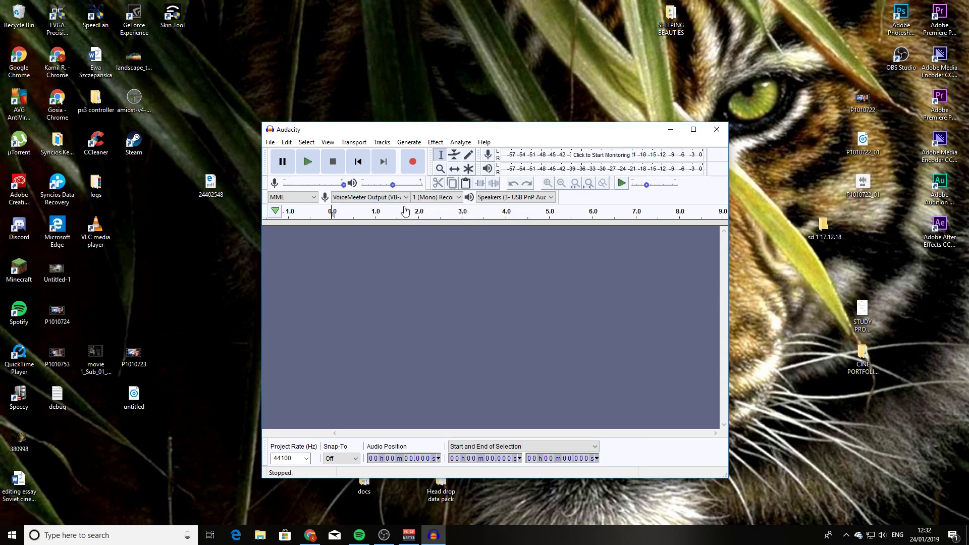
Step: Set Audacity's recording channels to 1 (Mono)
click(447, 200)
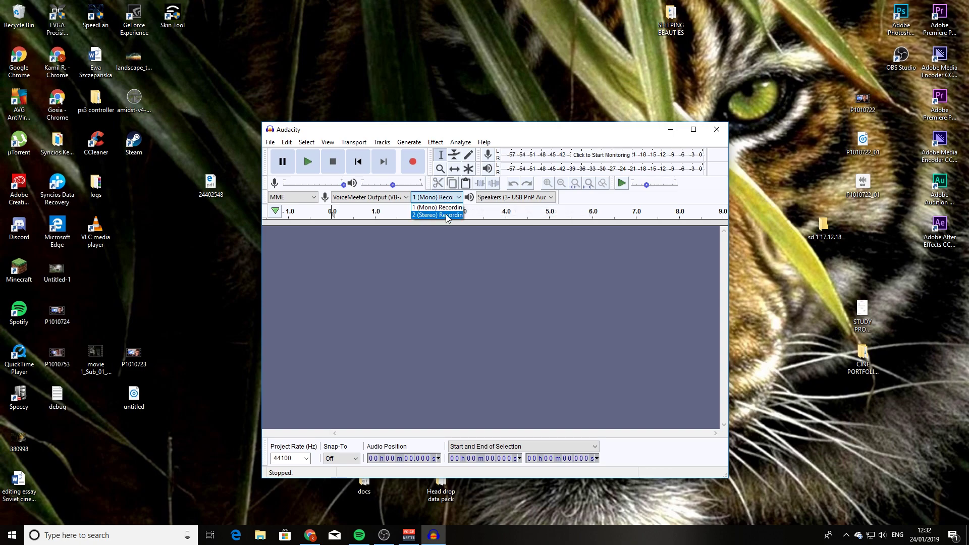
click(446, 215)
click(442, 197)
click(436, 207)
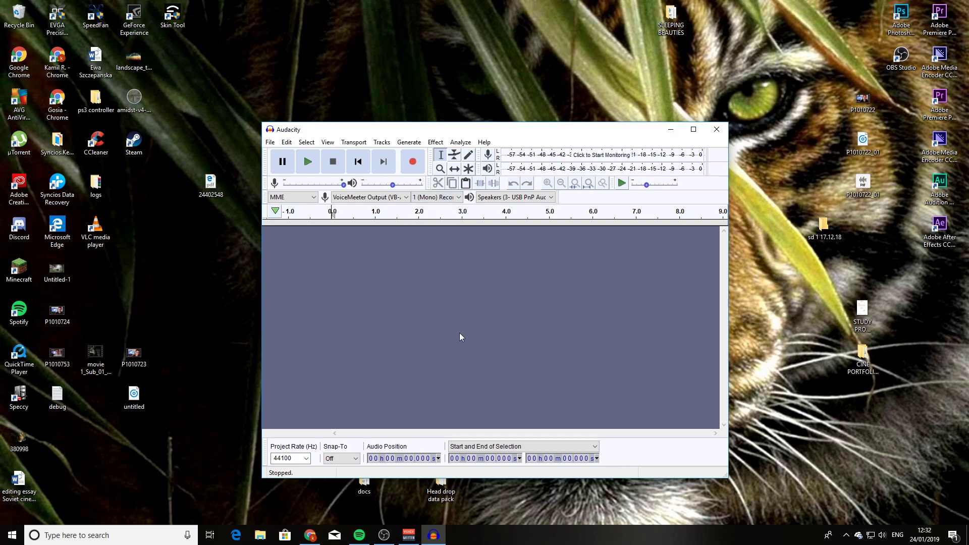